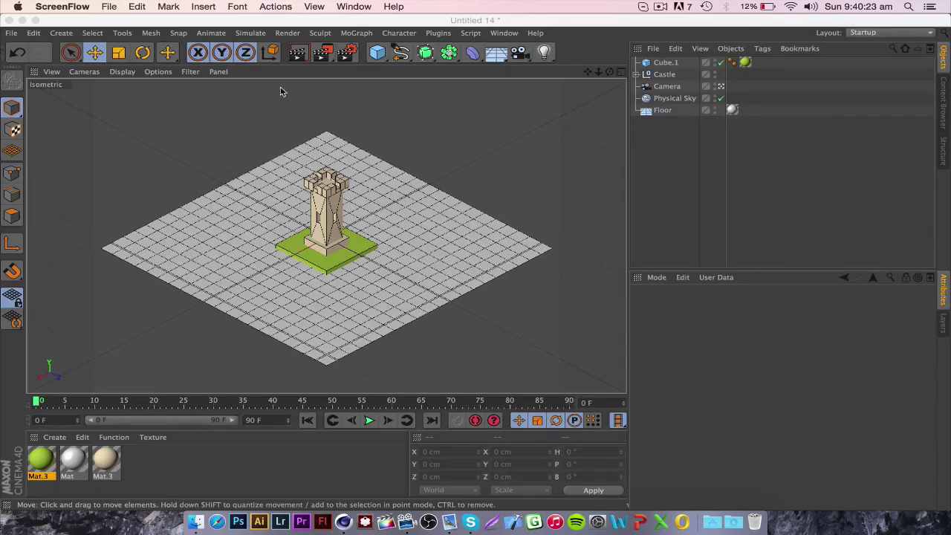
Render a preview of the castle scene in the viewport with the current settings
{"action": "left_click", "coordinate": [298, 54]}
{"action": "left_click", "coordinate": [298, 54]}
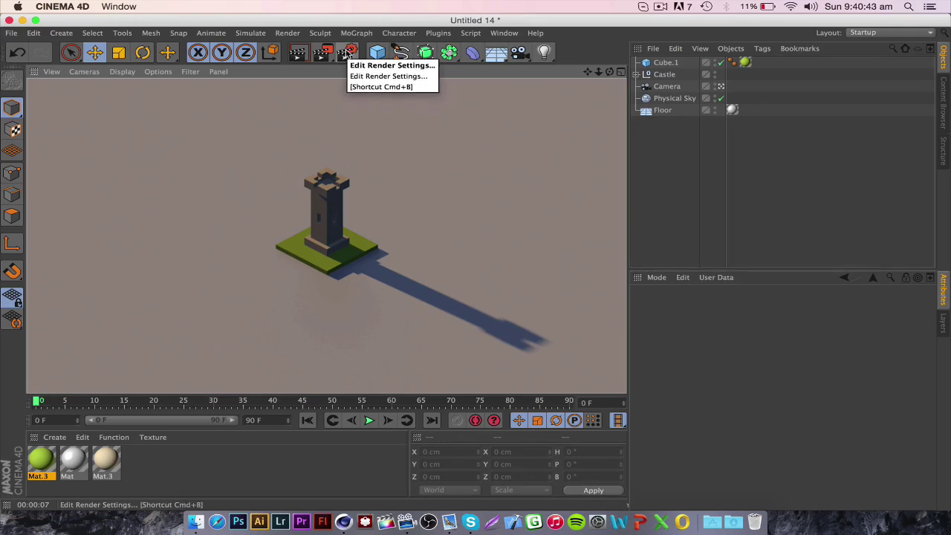
Set the render output to the HDTV 1080 29.97 film/video preset in the render settings
{"action": "left_click", "coordinate": [347, 50]}
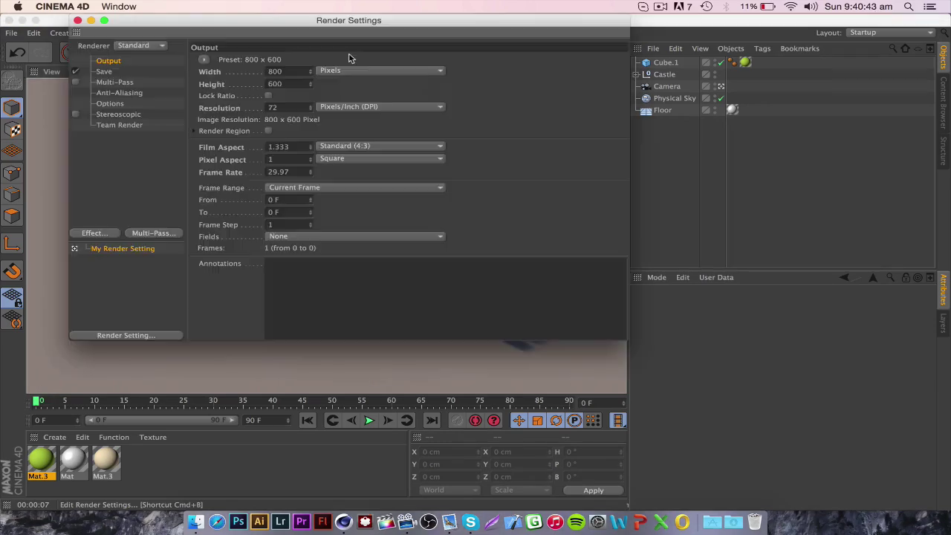
{"action": "left_click", "coordinate": [203, 60]}
{"action": "mouse_move", "coordinate": [239, 98]}
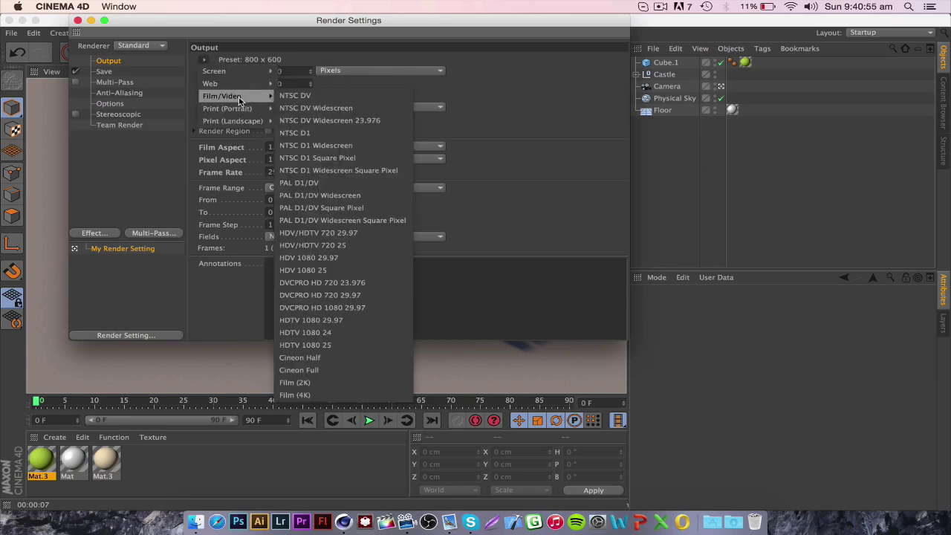
{"action": "left_click", "coordinate": [359, 322]}
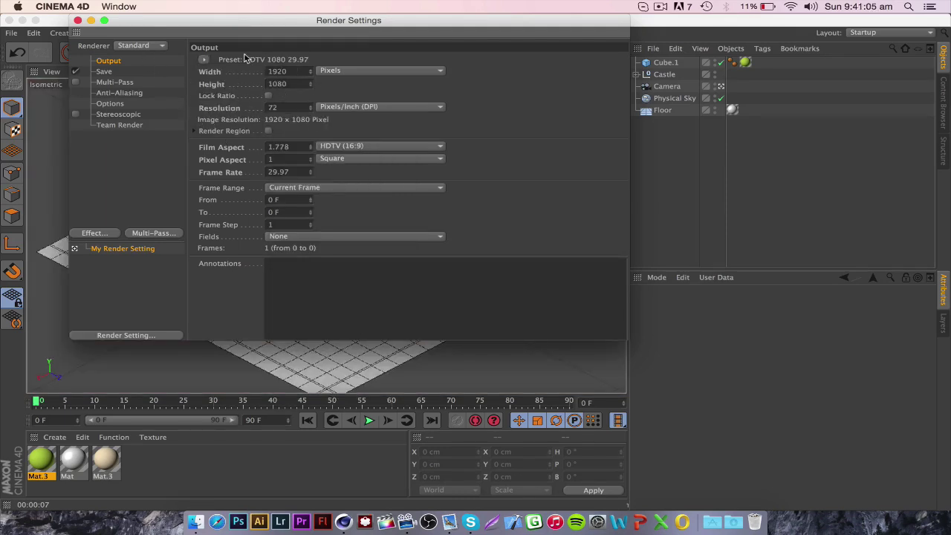
{"action": "left_click", "coordinate": [206, 61]}
{"action": "mouse_move", "coordinate": [222, 96]}
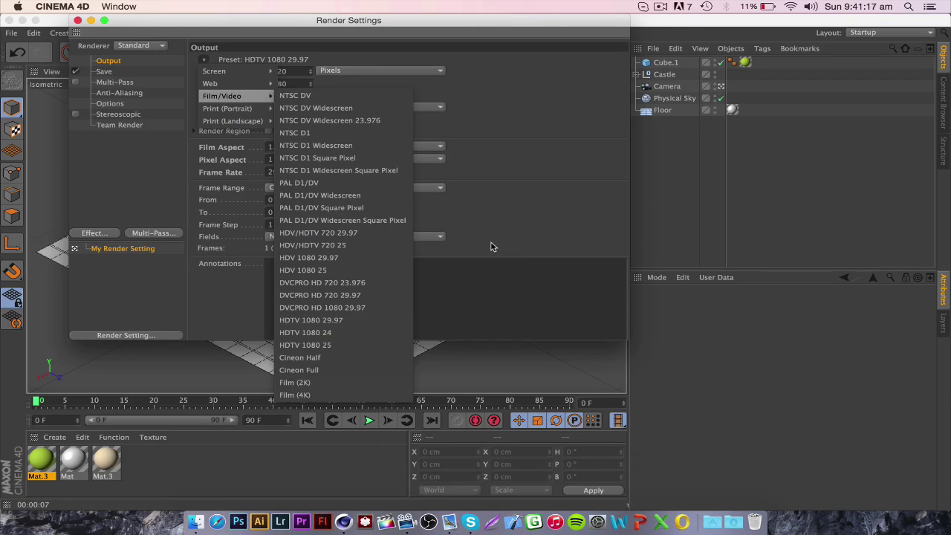
{"action": "left_click", "coordinate": [496, 171]}
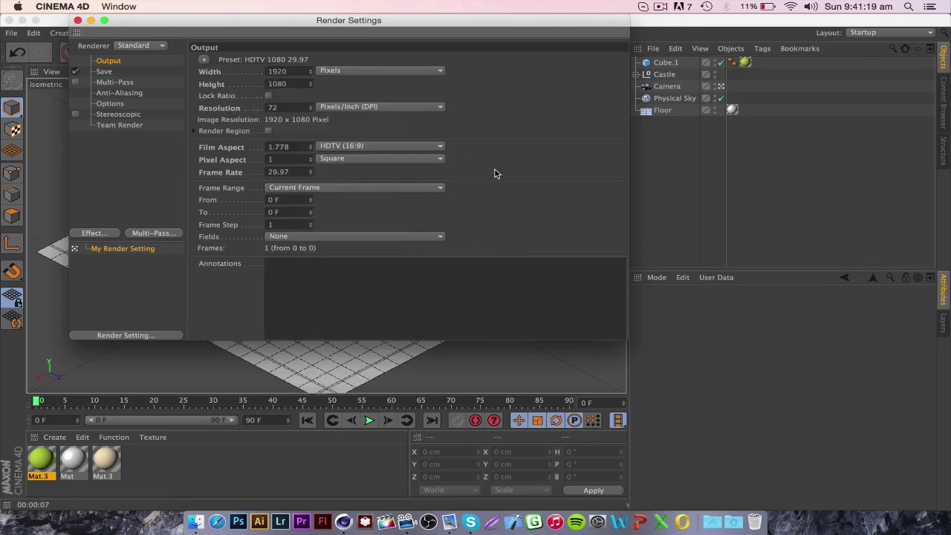
Set the render to save as a PNG file named Test in the Tutorial folder, with the alpha channel off
{"action": "left_click", "coordinate": [103, 71]}
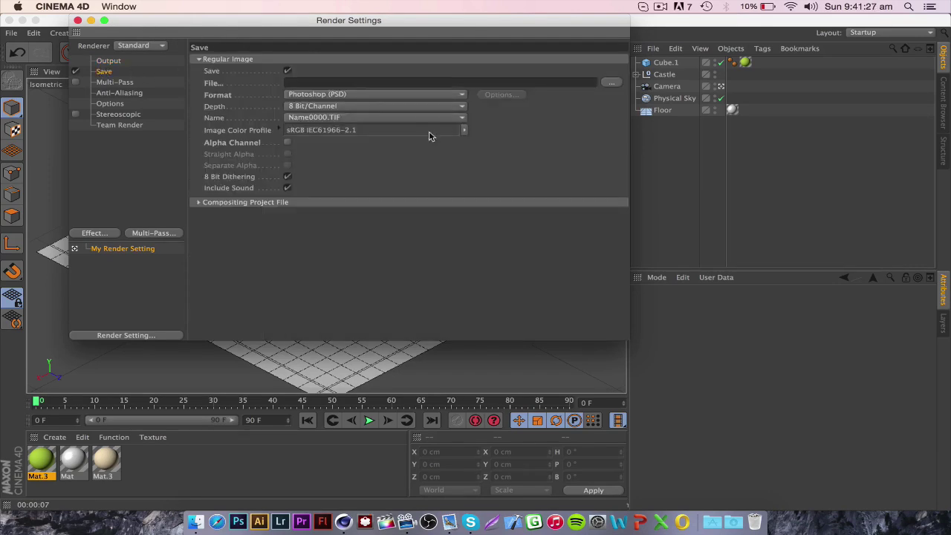
{"action": "left_click", "coordinate": [613, 83]}
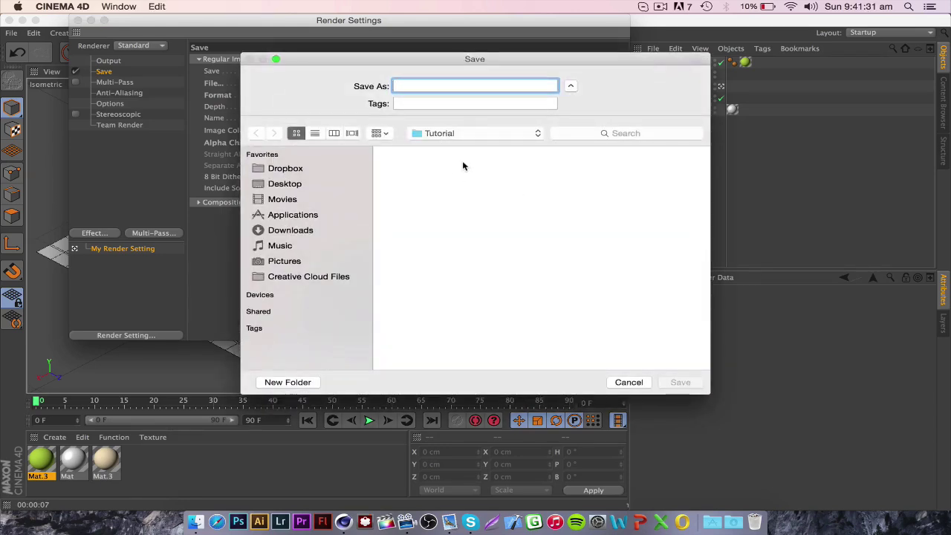
{"action": "type", "text": "Test"}
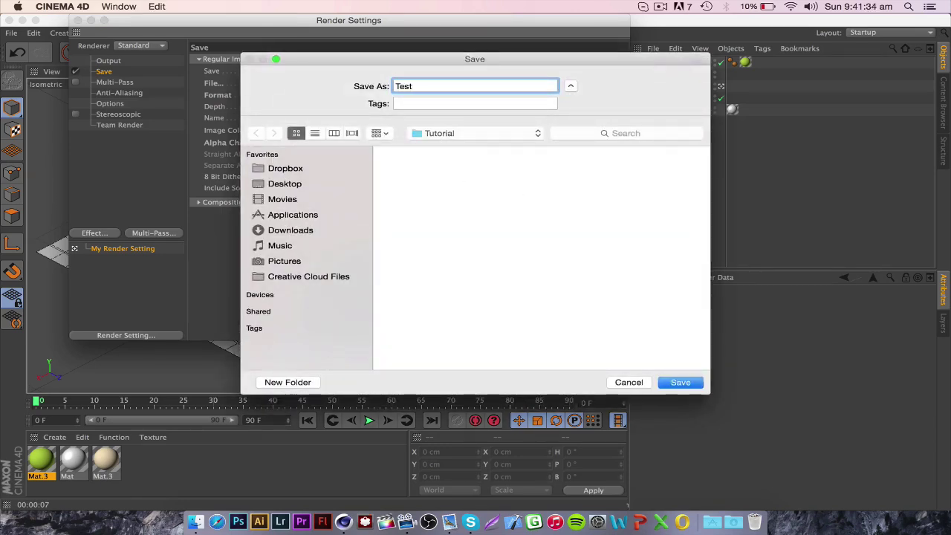
{"action": "key", "text": "Return"}
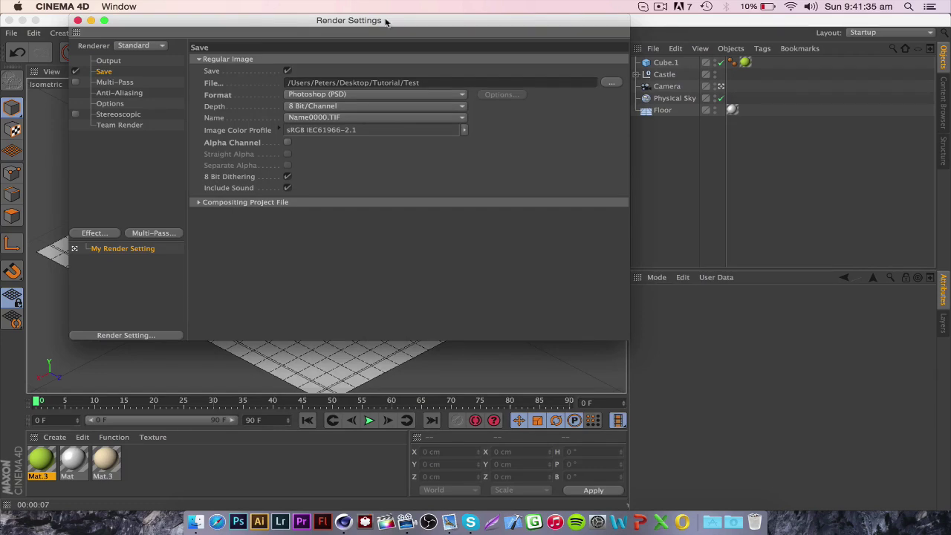
{"action": "left_click", "coordinate": [316, 96]}
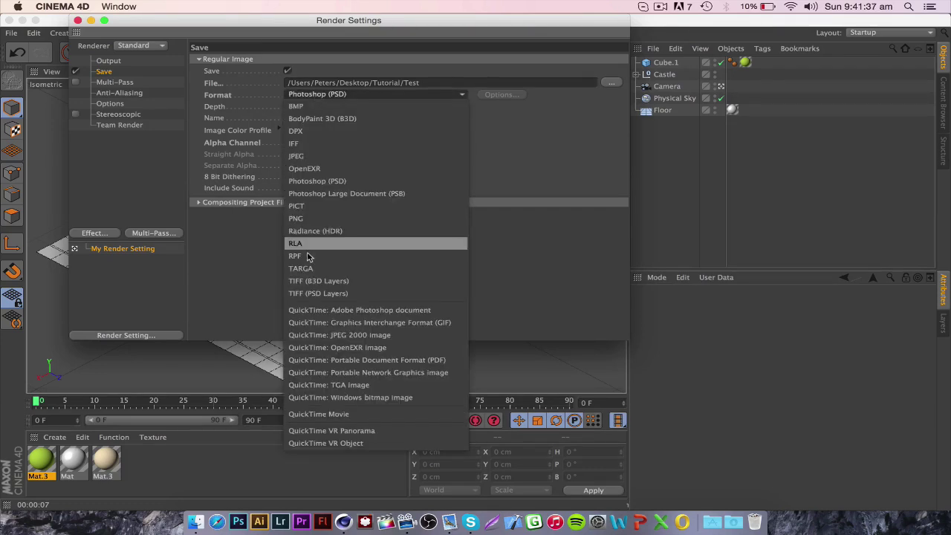
{"action": "left_click", "coordinate": [318, 219]}
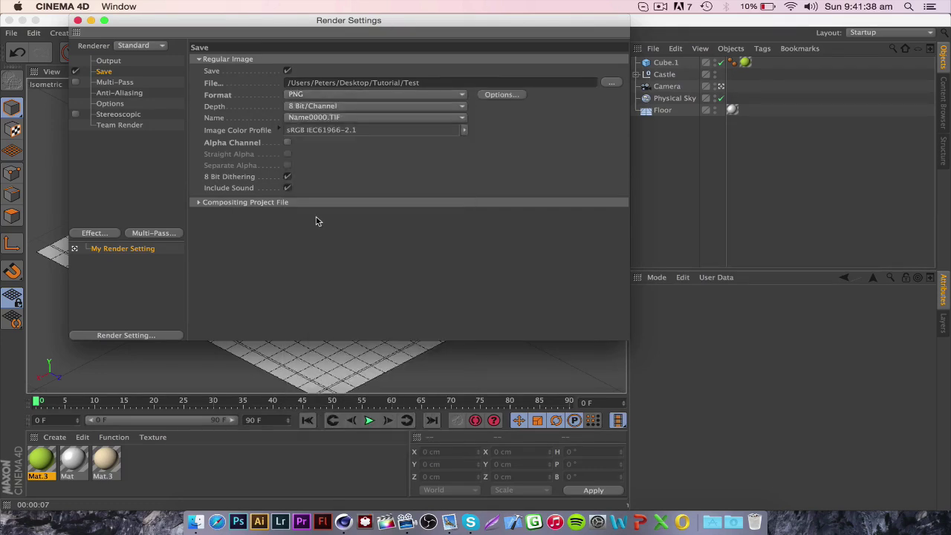
{"action": "left_click", "coordinate": [289, 144]}
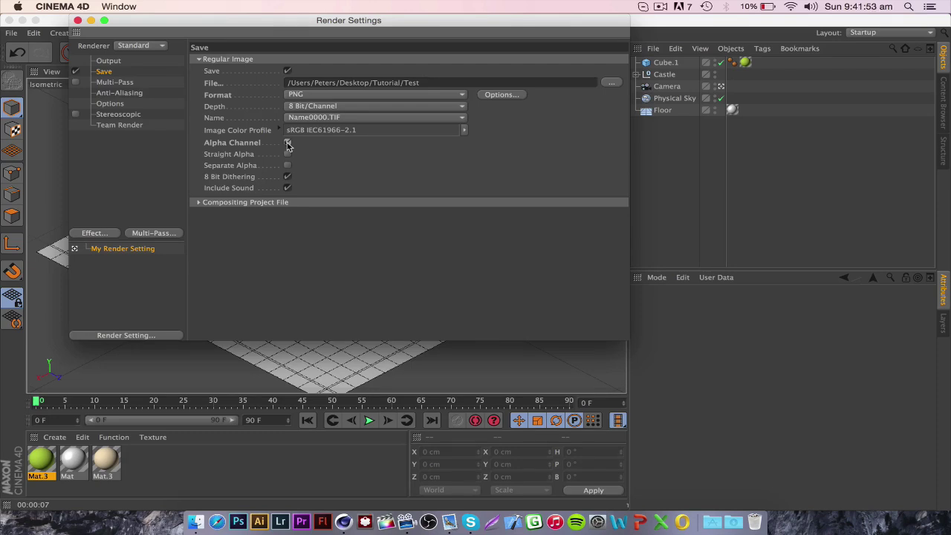
{"action": "left_click", "coordinate": [288, 143]}
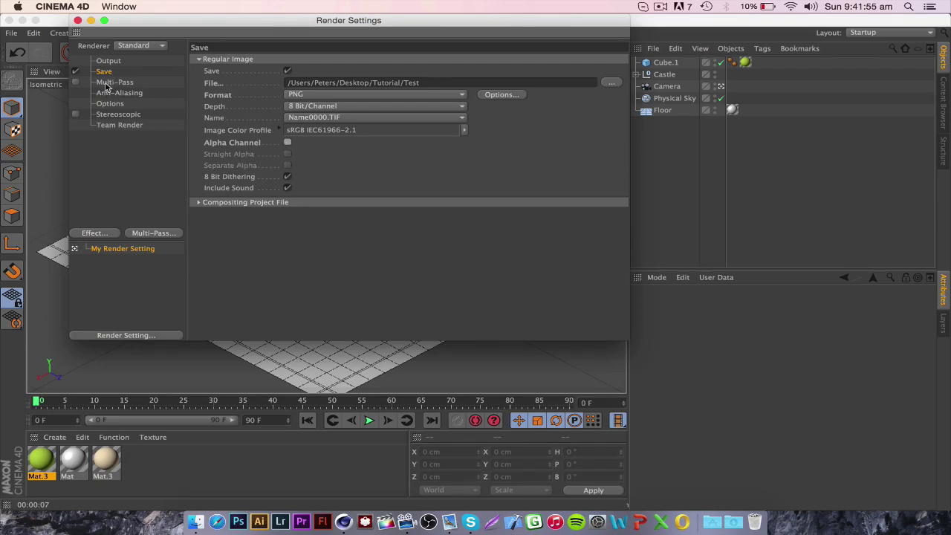
Configure the render's anti-aliasing as Best with a minimum level of 2x2 and a maximum level of 8x8
{"action": "left_click", "coordinate": [104, 84]}
{"action": "left_click", "coordinate": [108, 92]}
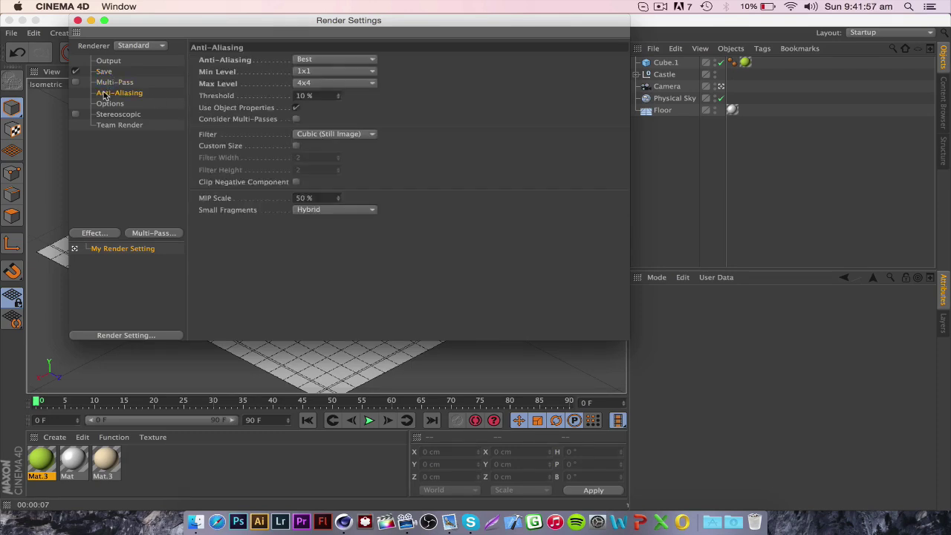
{"action": "left_click", "coordinate": [331, 61]}
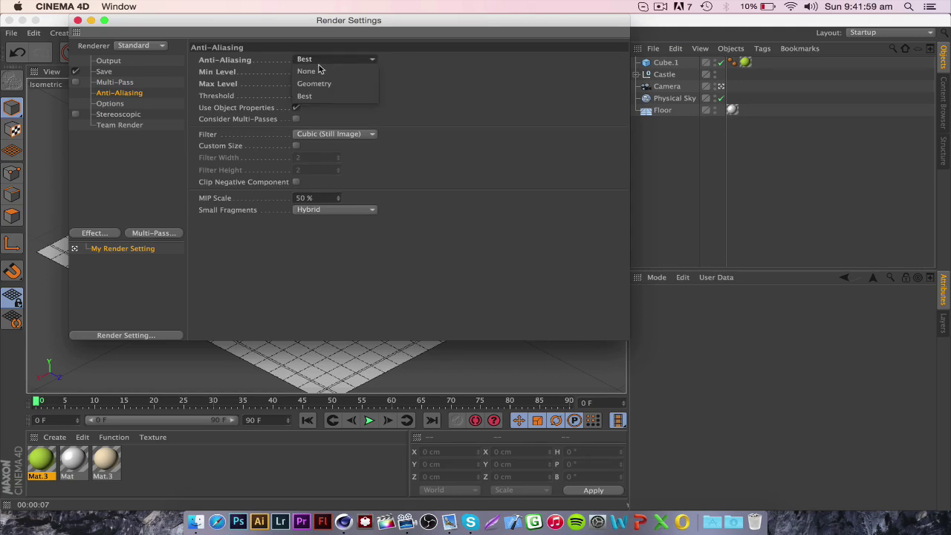
{"action": "left_click", "coordinate": [323, 83]}
{"action": "left_click", "coordinate": [324, 61]}
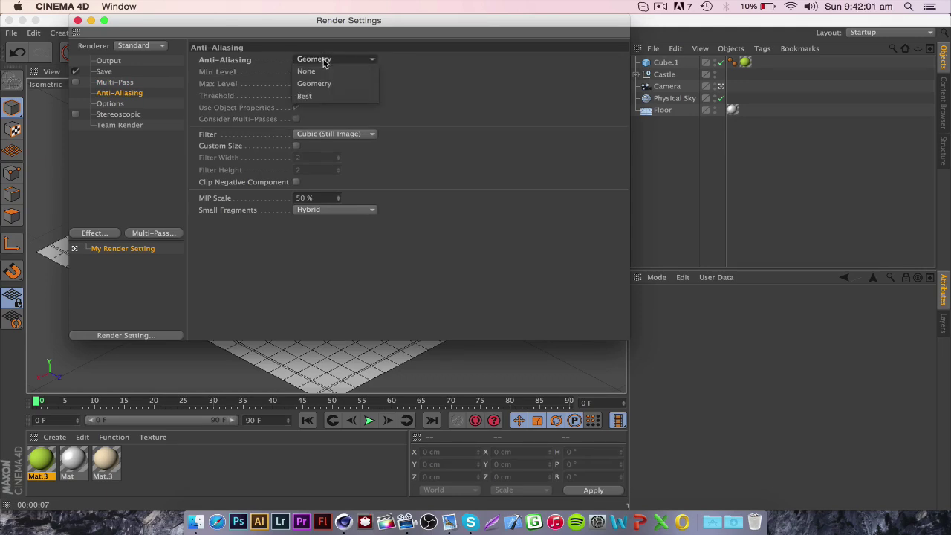
{"action": "left_click", "coordinate": [320, 96]}
{"action": "left_click", "coordinate": [321, 71]}
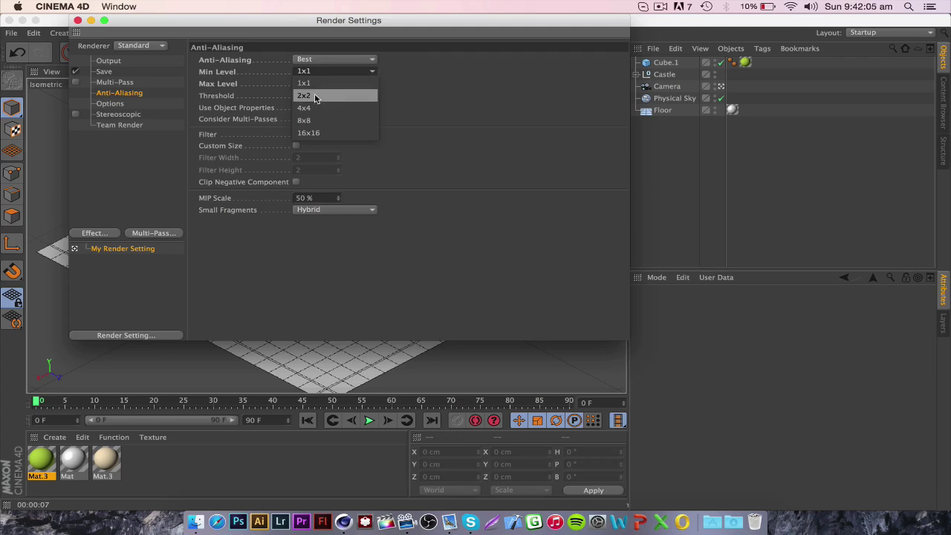
{"action": "left_click", "coordinate": [315, 97]}
{"action": "left_click", "coordinate": [319, 84]}
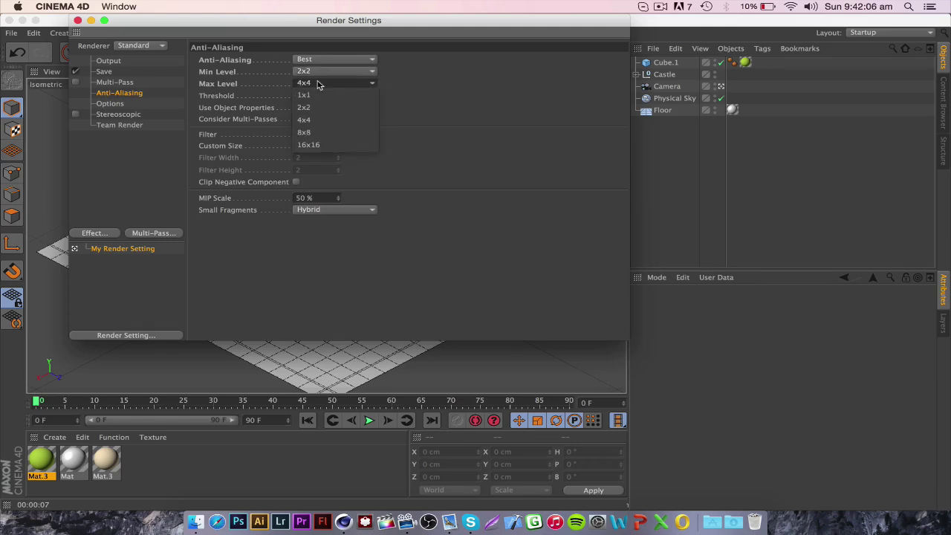
{"action": "left_click", "coordinate": [318, 133]}
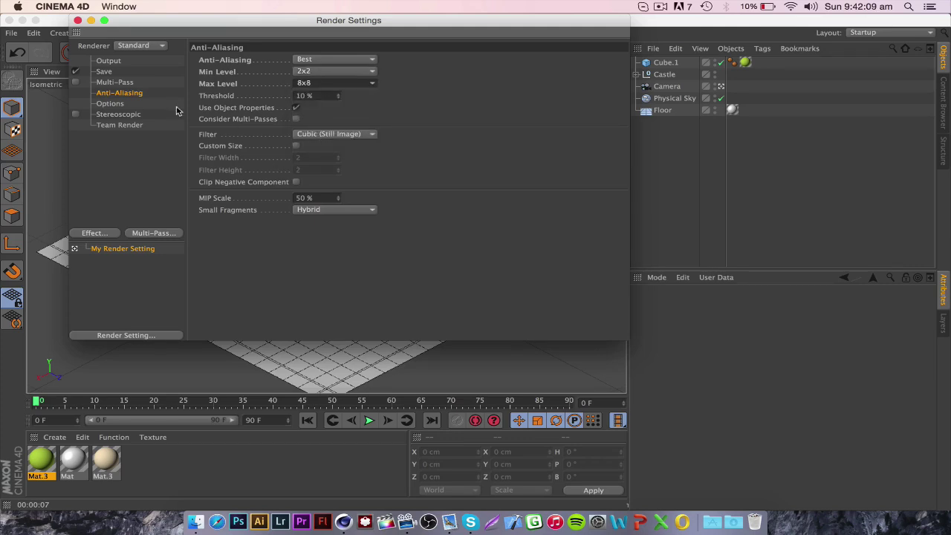
Add the Ambient Occlusion and Global Illumination effects to the render settings and close them
{"action": "left_click", "coordinate": [108, 104]}
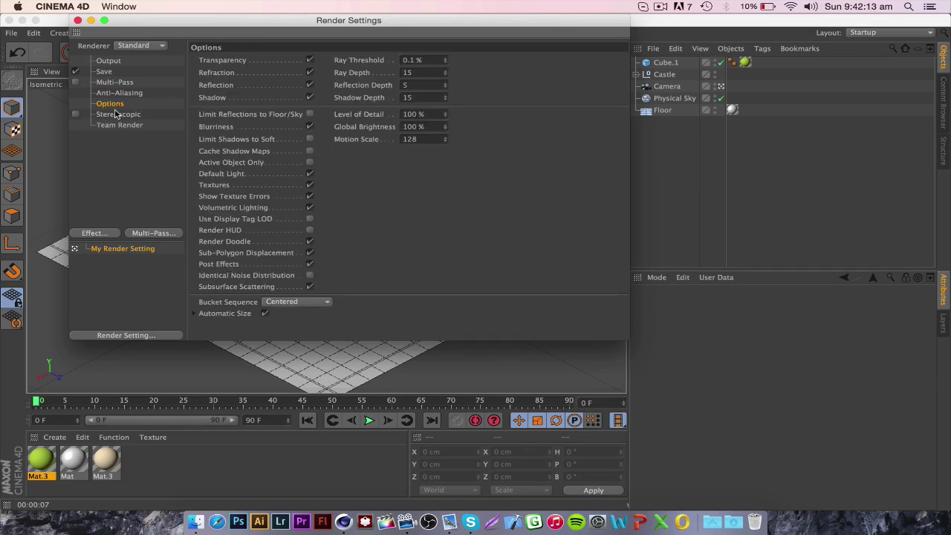
{"action": "left_click", "coordinate": [113, 63]}
{"action": "left_click", "coordinate": [100, 235]}
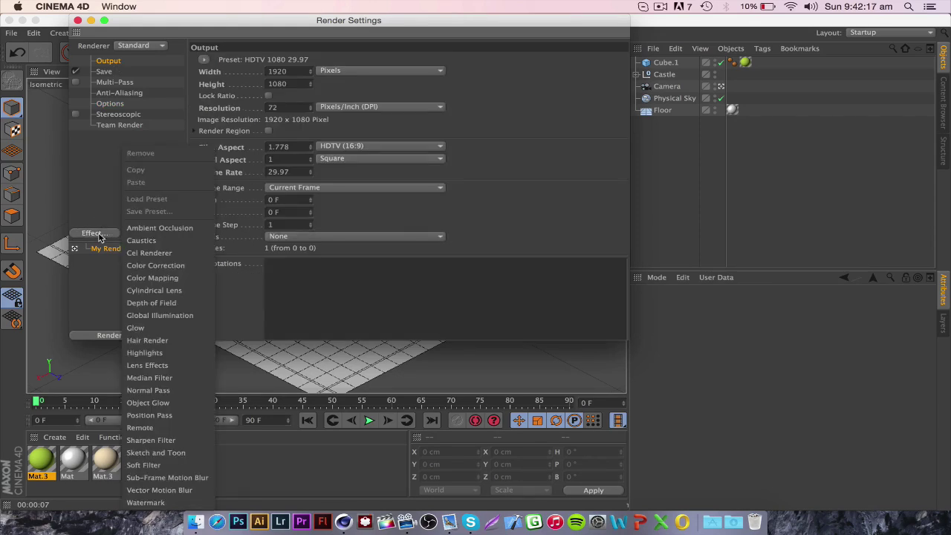
{"action": "left_click", "coordinate": [144, 228]}
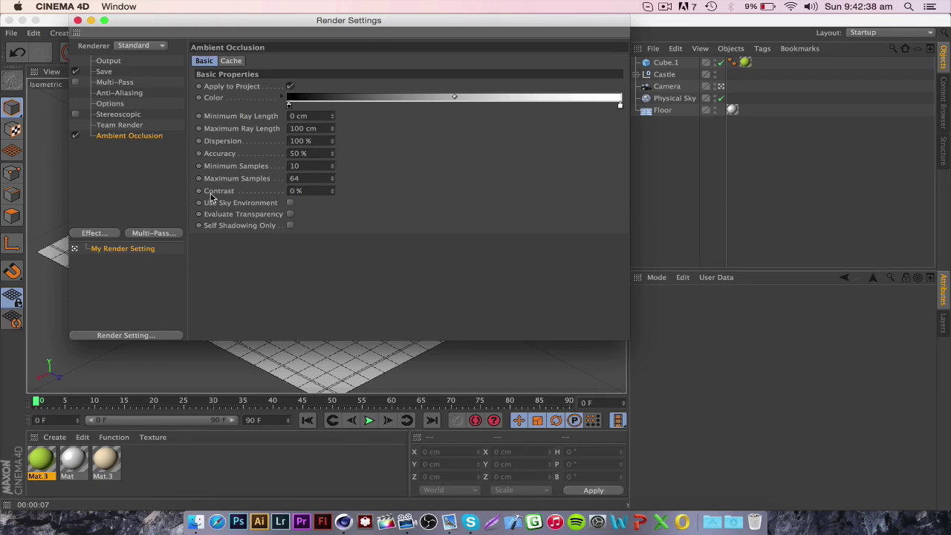
{"action": "left_click", "coordinate": [100, 232]}
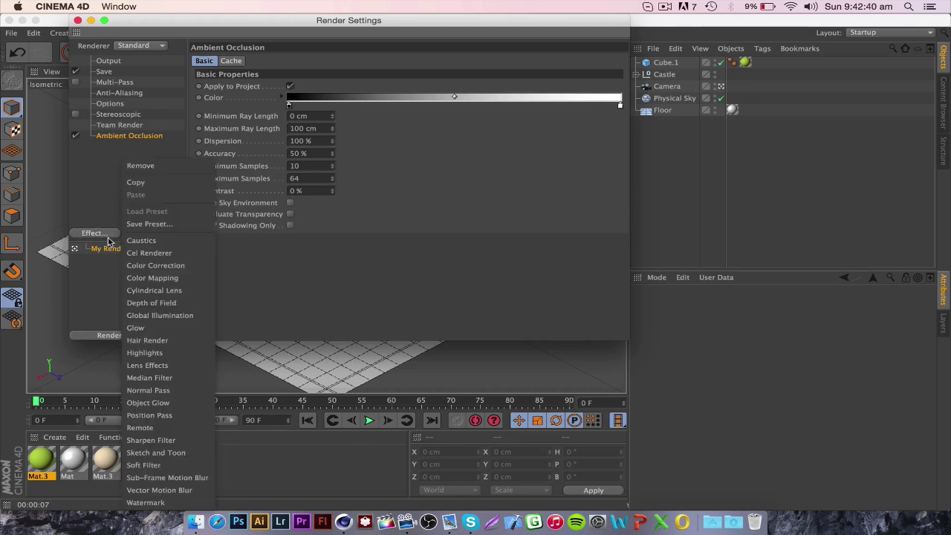
{"action": "left_click", "coordinate": [146, 318]}
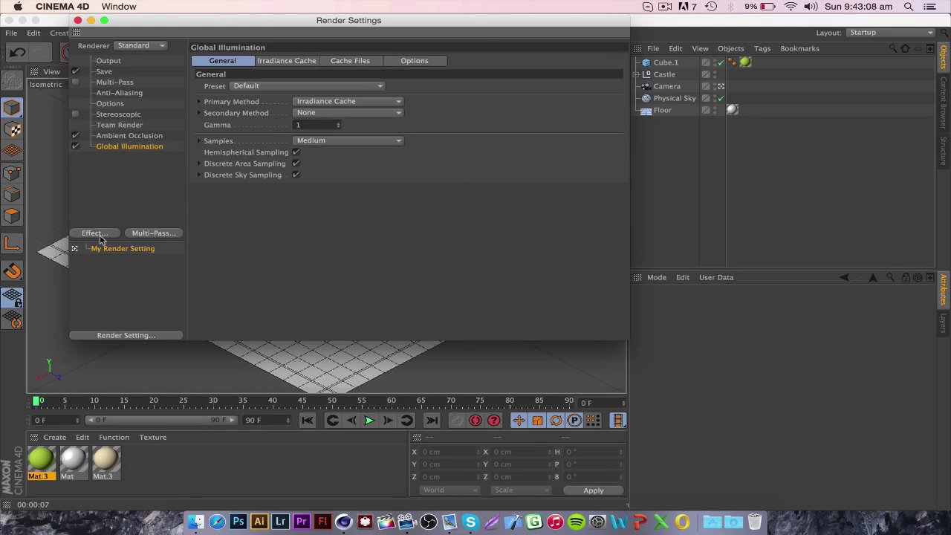
{"action": "left_click", "coordinate": [78, 20]}
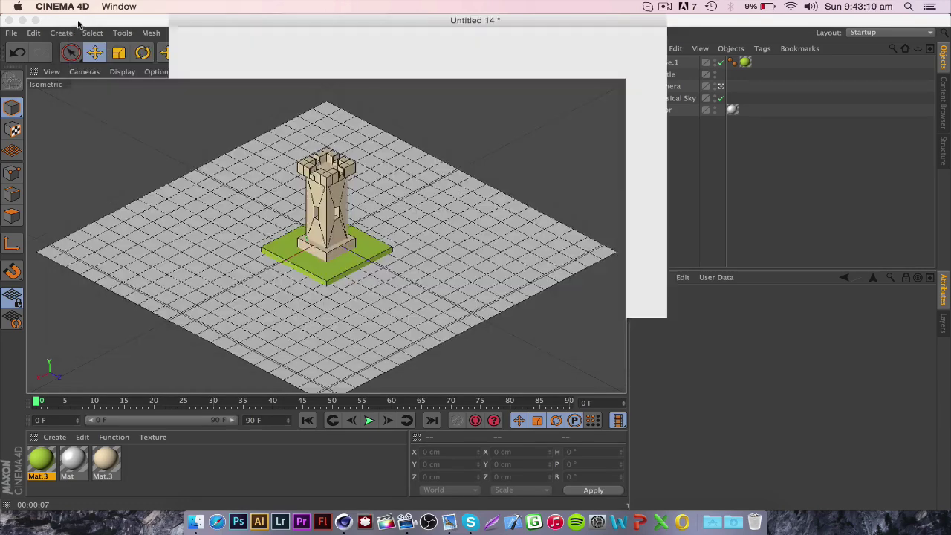
Render the castle in the viewport to preview the new lighting effects and anti-aliasing, and dismiss the preview
{"action": "left_click", "coordinate": [298, 53]}
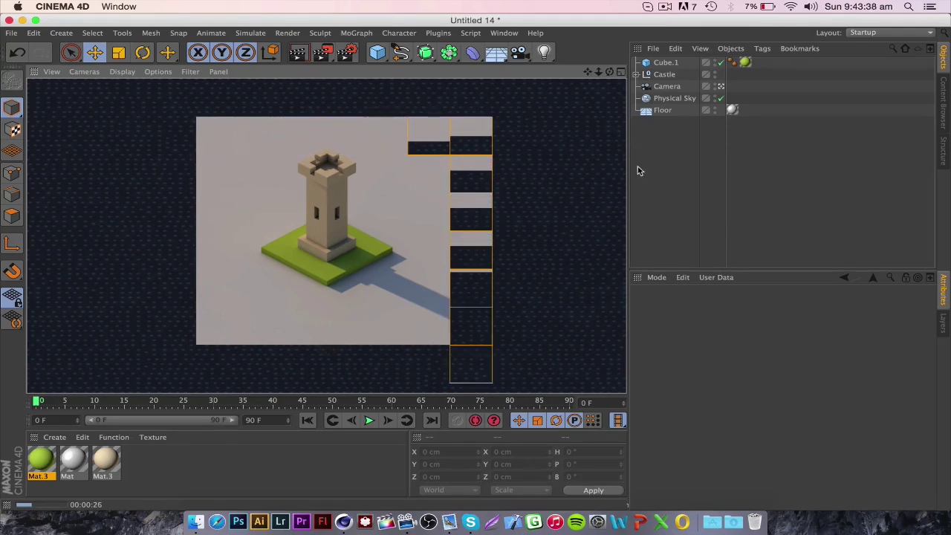
{"action": "left_click", "coordinate": [668, 156]}
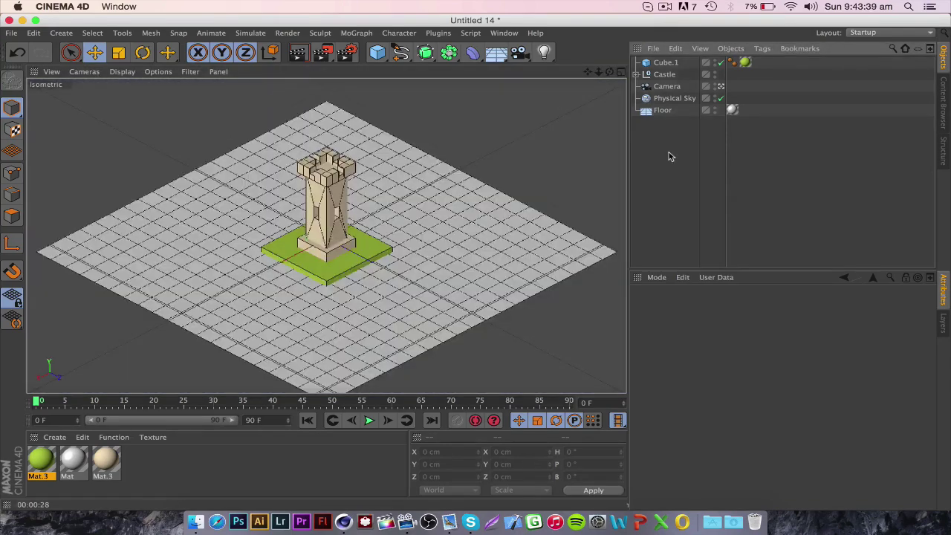
Review the anti-aliasing, stereoscopic, global illumination, general options and output pages of the render settings
{"action": "left_click", "coordinate": [347, 54]}
{"action": "left_click", "coordinate": [111, 93]}
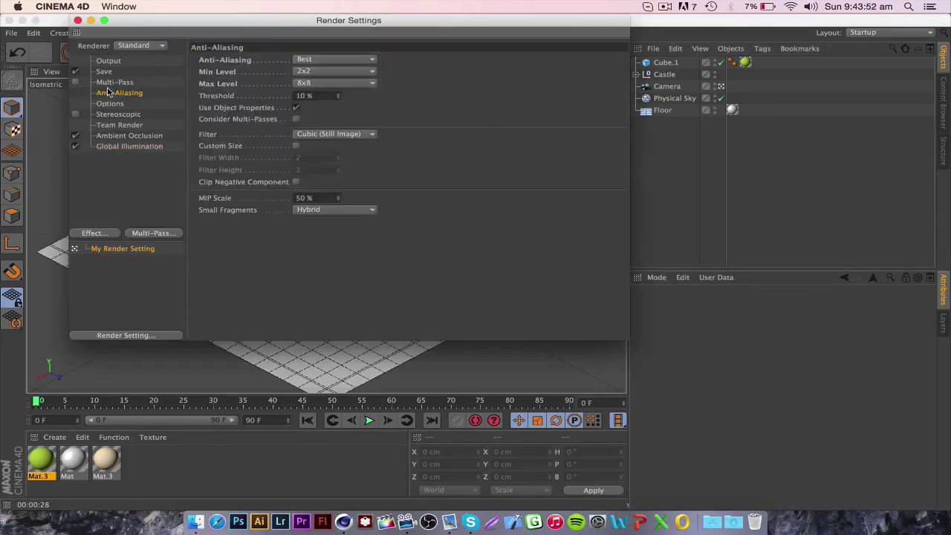
{"action": "left_click", "coordinate": [109, 115]}
{"action": "left_click", "coordinate": [110, 147]}
{"action": "left_click", "coordinate": [110, 104]}
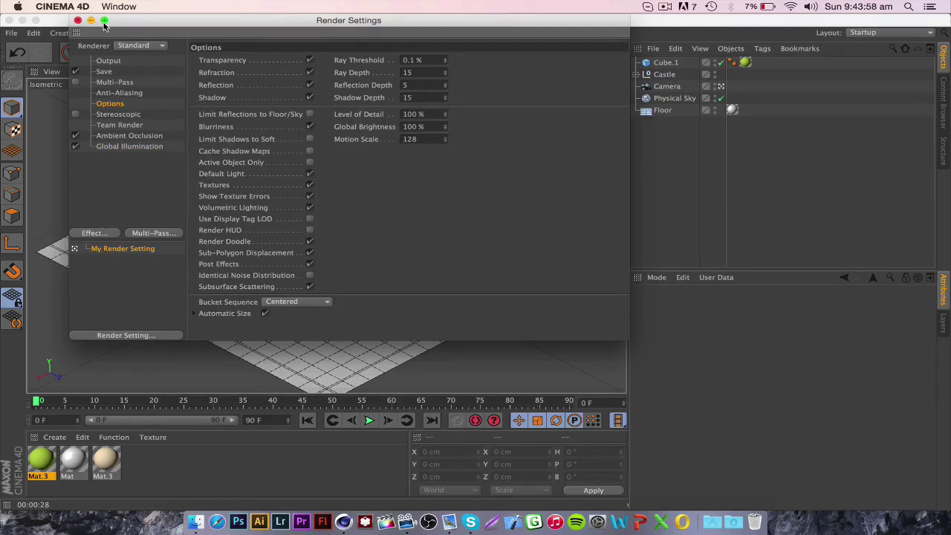
{"action": "left_click", "coordinate": [104, 62]}
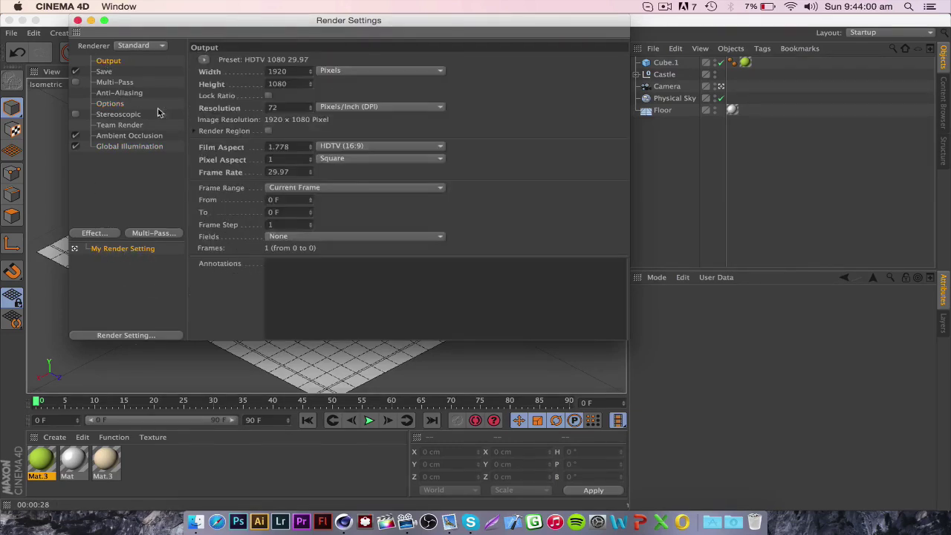
{"action": "left_click", "coordinate": [77, 20]}
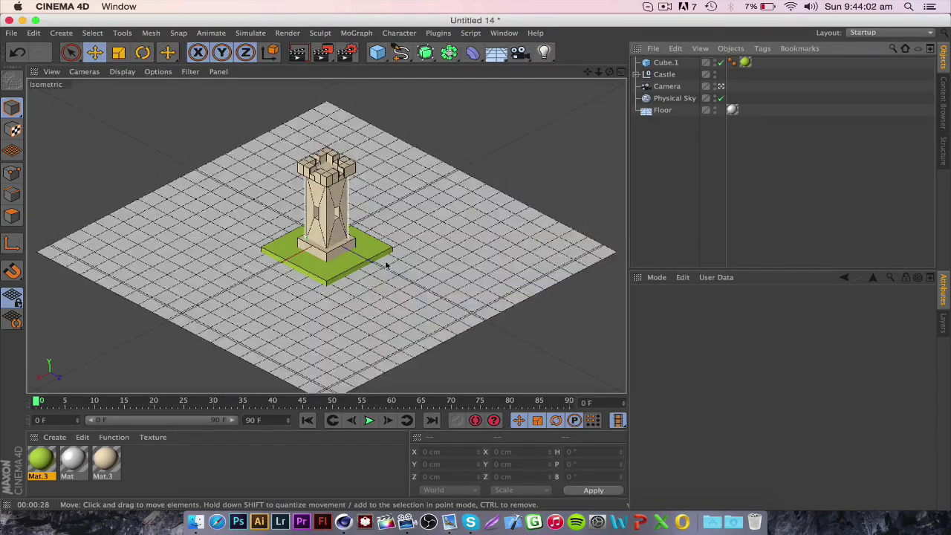